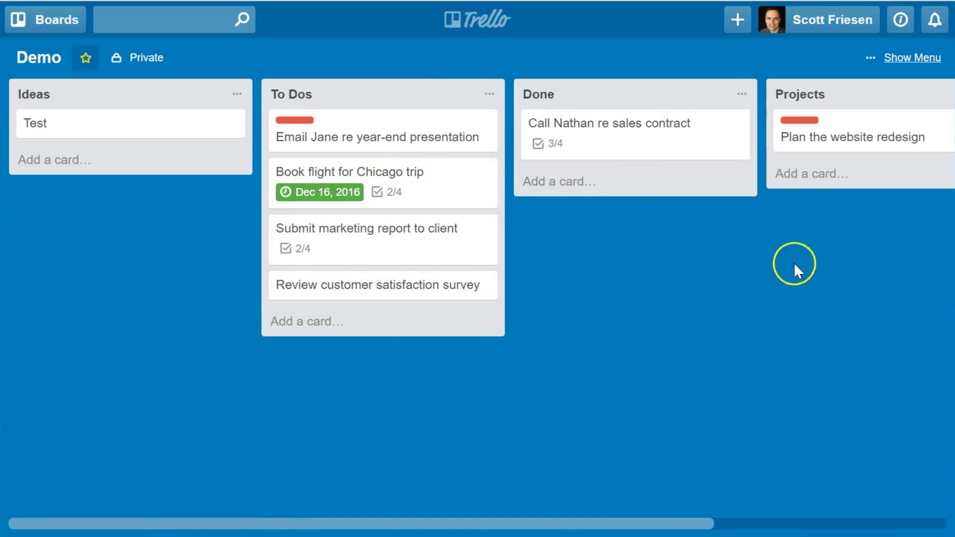
# Open the Demo board's Power-Ups list and locate the enabled Custom Fields Power-Up
pyautogui.click(903, 58)
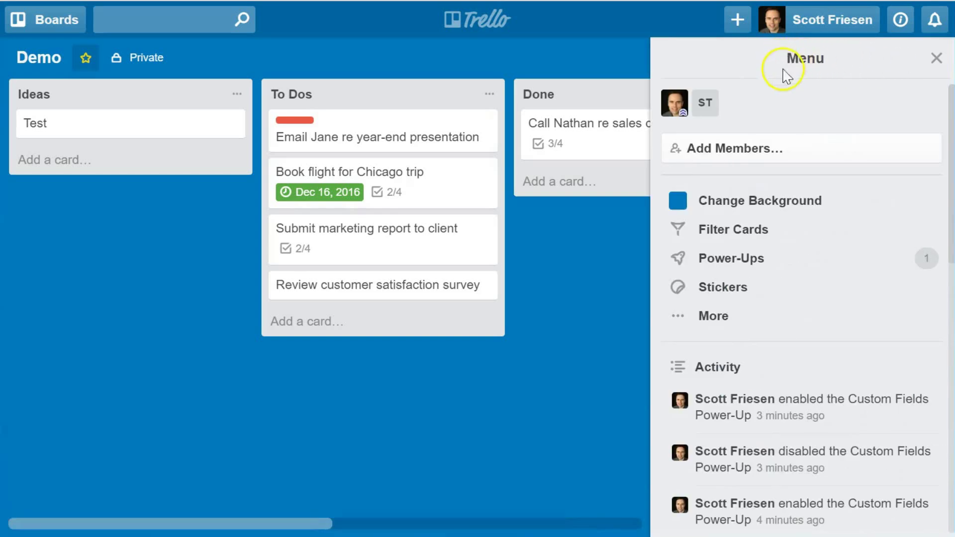
pyautogui.click(740, 264)
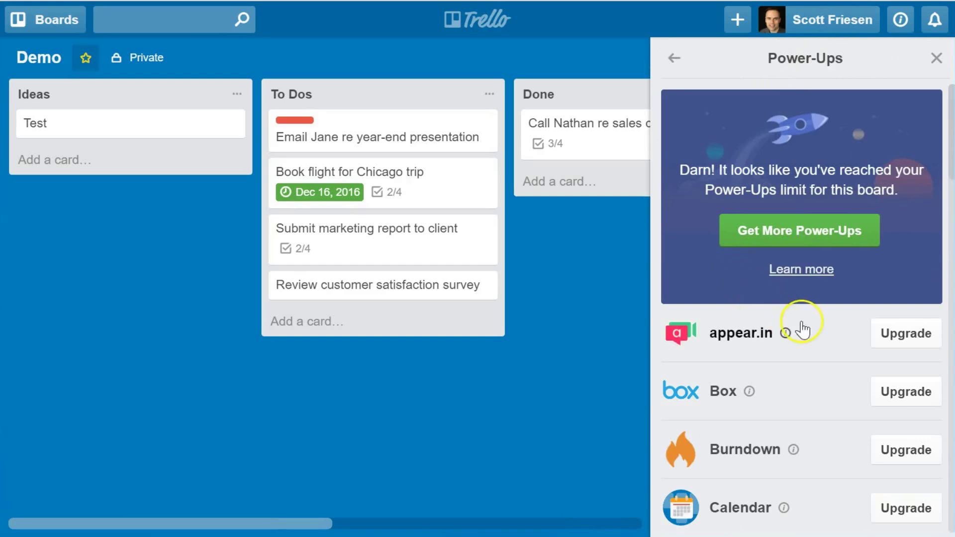
pyautogui.scroll(-10, 823, 331)
pyautogui.scroll(7, 824, 332)
pyautogui.scroll(3, 824, 332)
pyautogui.scroll(-10, 821, 330)
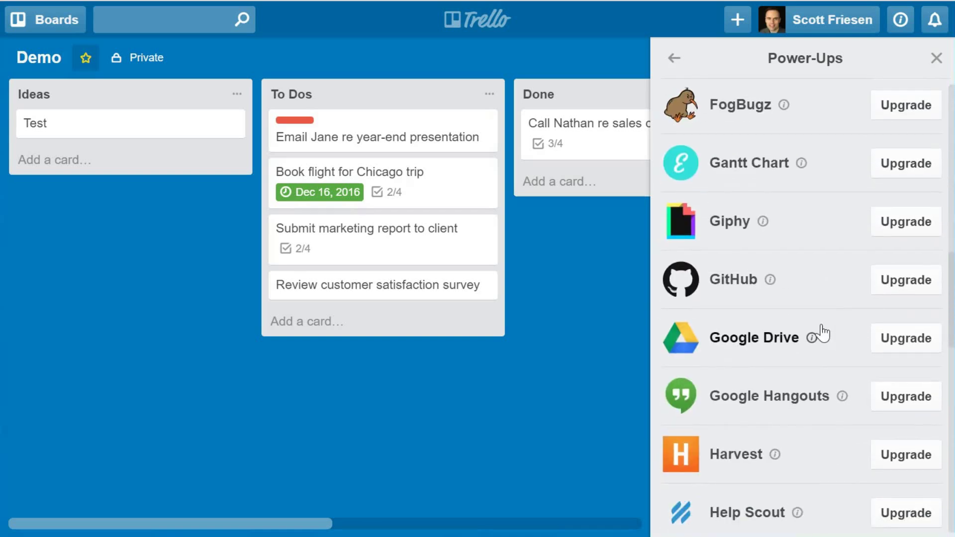
pyautogui.scroll(6, 823, 333)
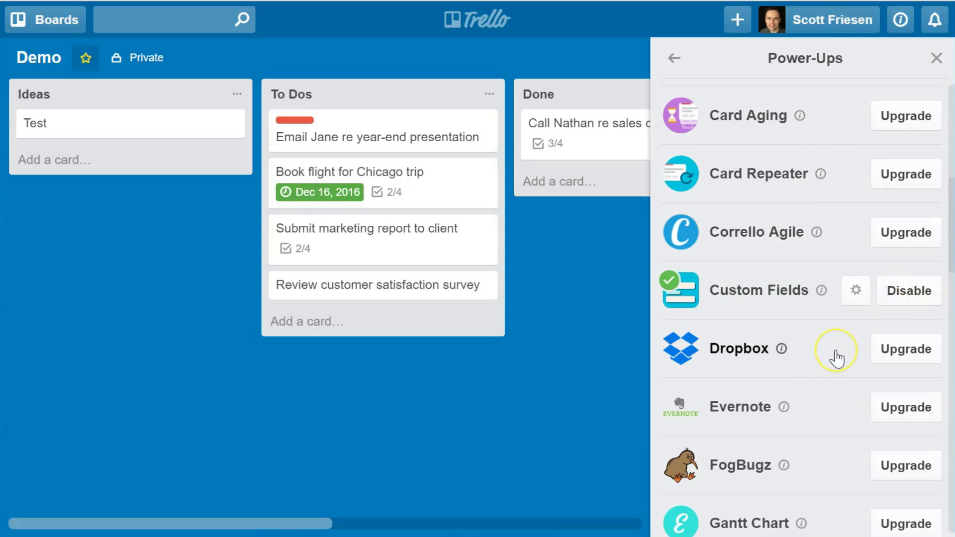
pyautogui.scroll(-14, 837, 357)
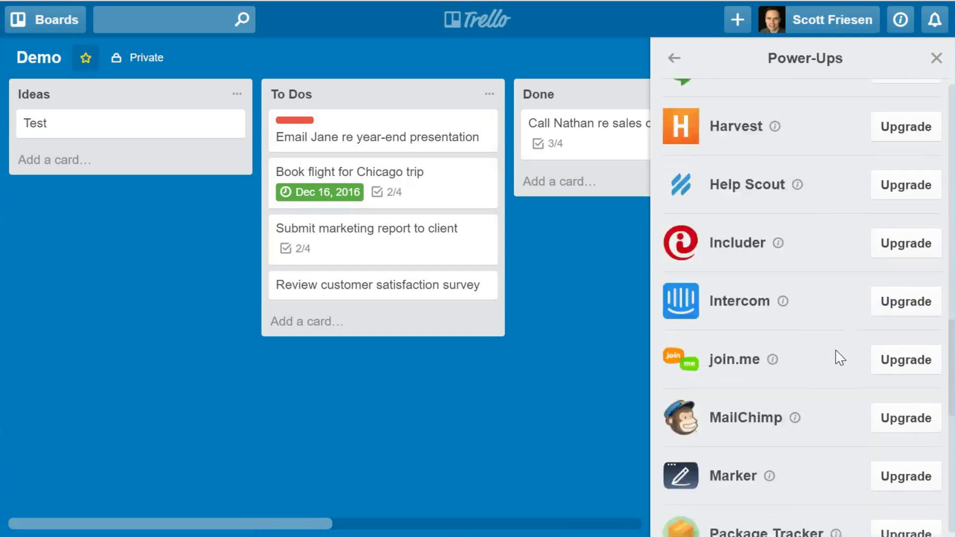
pyautogui.scroll(17, 836, 357)
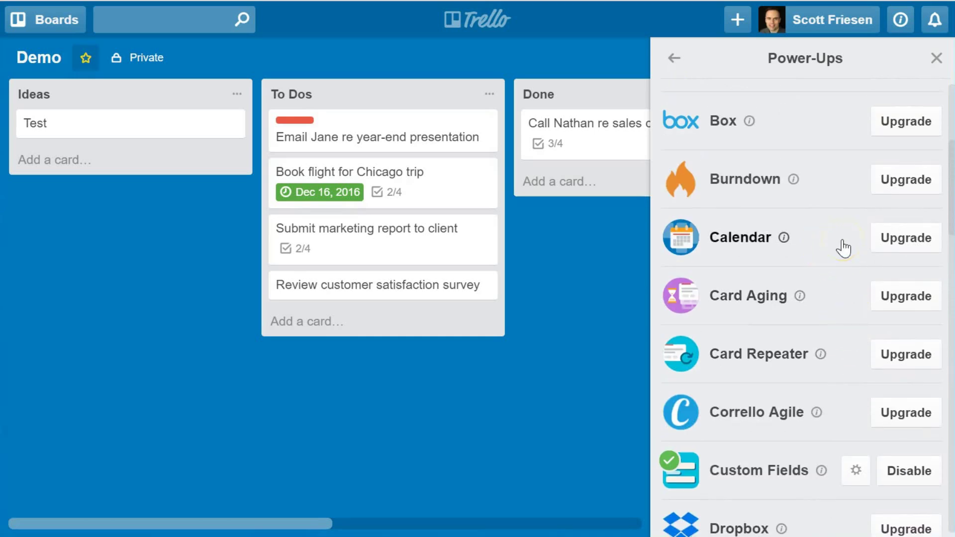
pyautogui.scroll(-4, 843, 247)
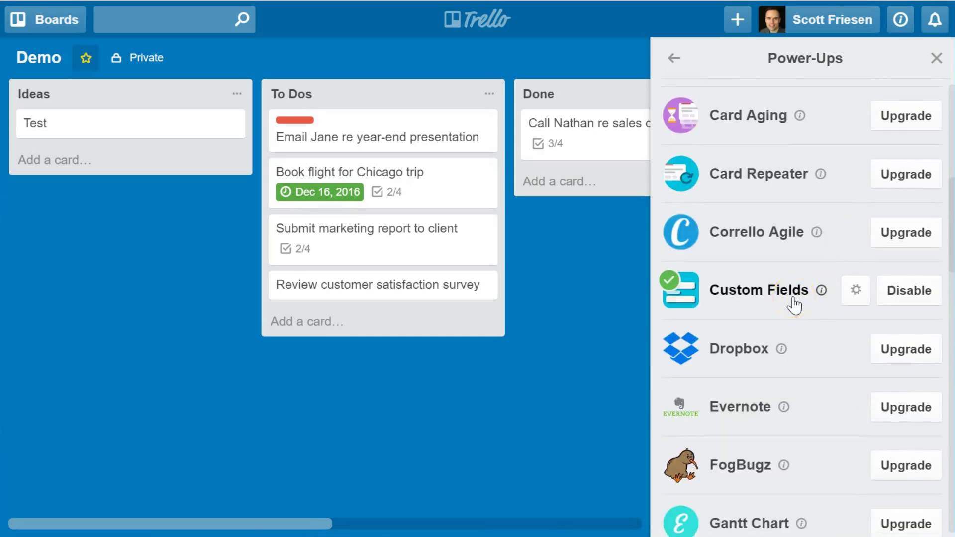
# Open the Custom Fields Power-Up settings and start a new field definition
pyautogui.click(763, 297)
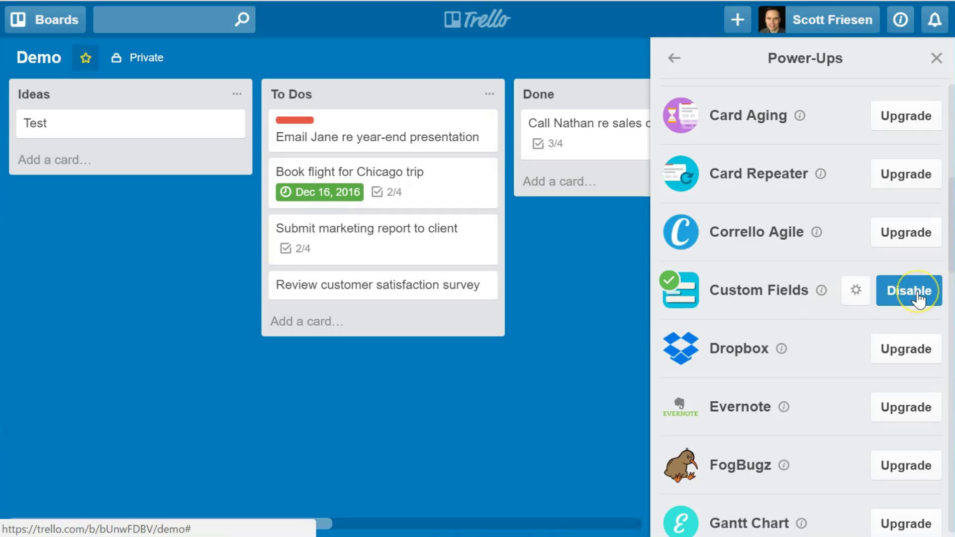
pyautogui.click(856, 294)
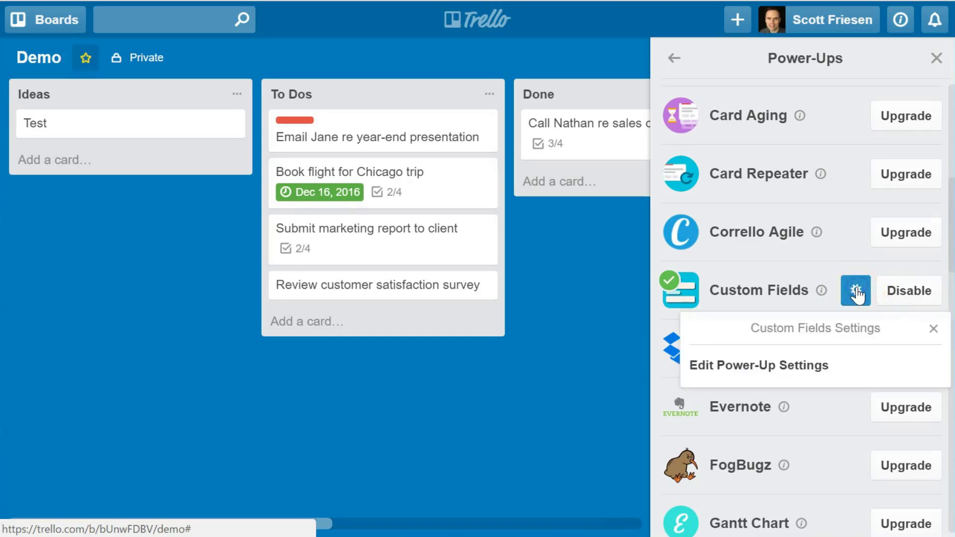
pyautogui.click(780, 368)
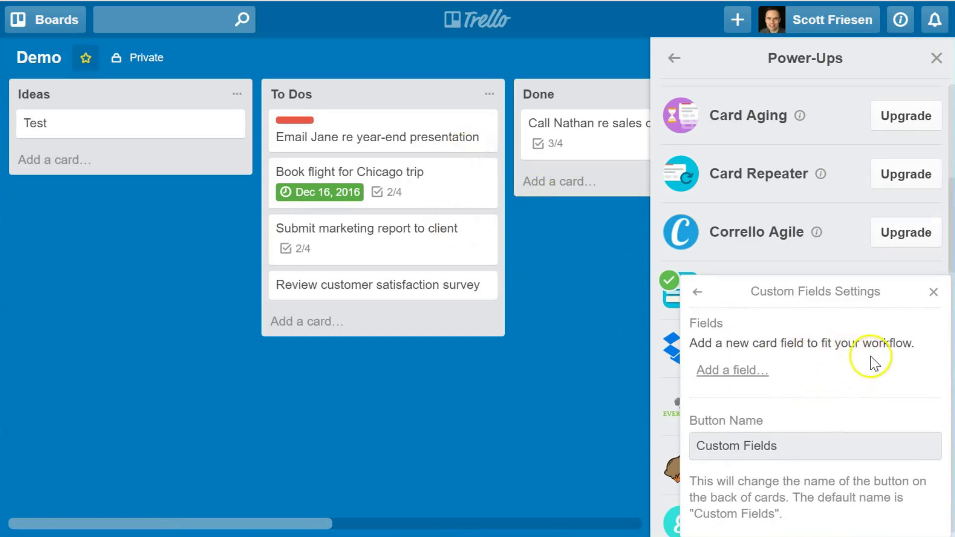
pyautogui.click(734, 377)
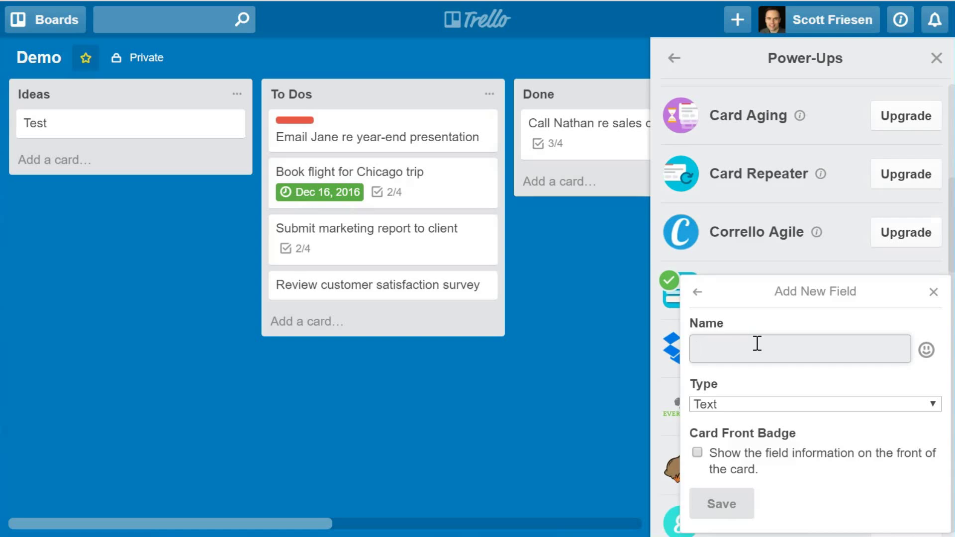
# Create a Text field named 'Name' with Card Front Badge enabled and save it
pyautogui.write('Name')
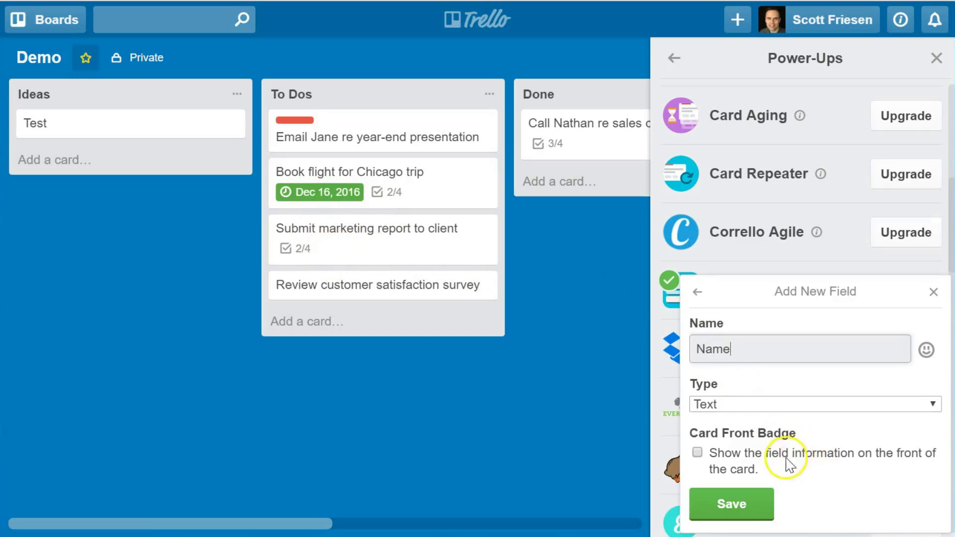
pyautogui.click(698, 454)
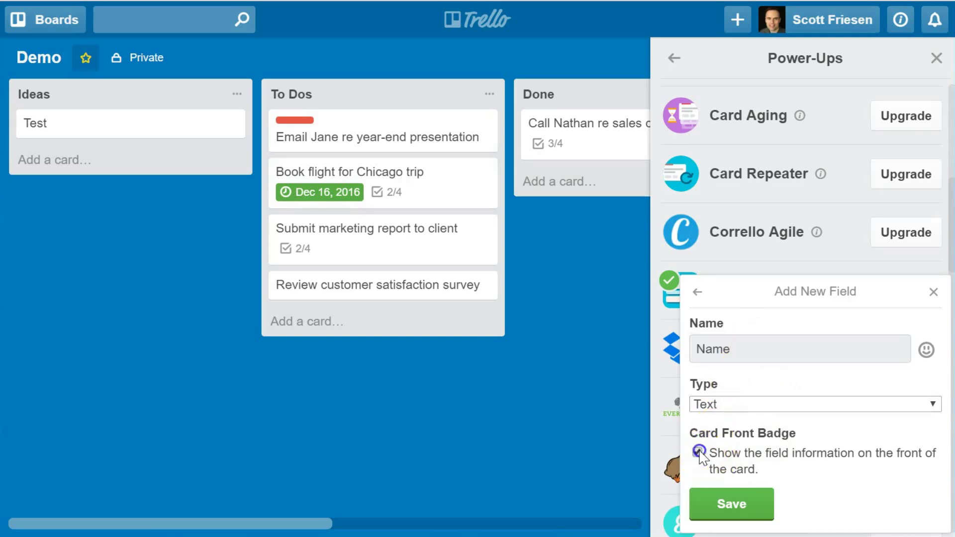
pyautogui.click(698, 453)
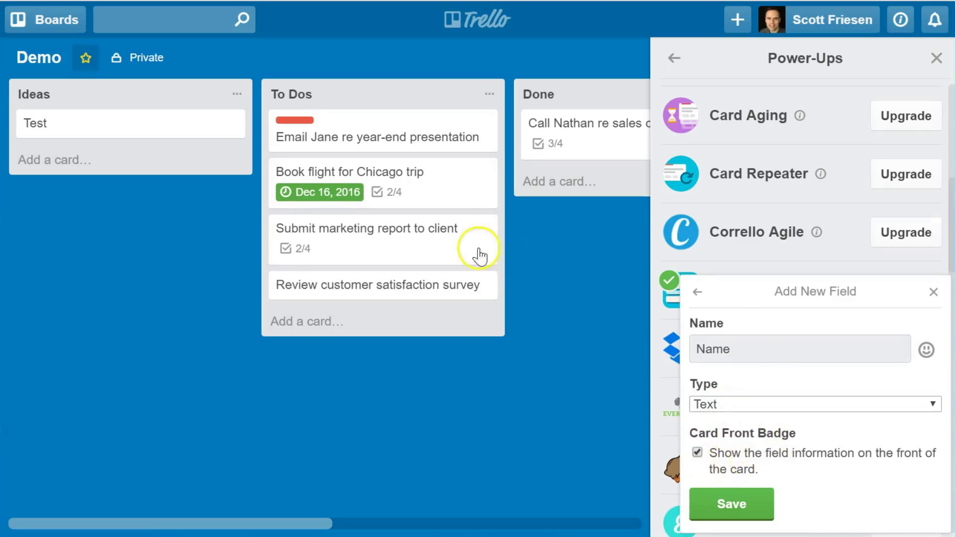
pyautogui.click(735, 503)
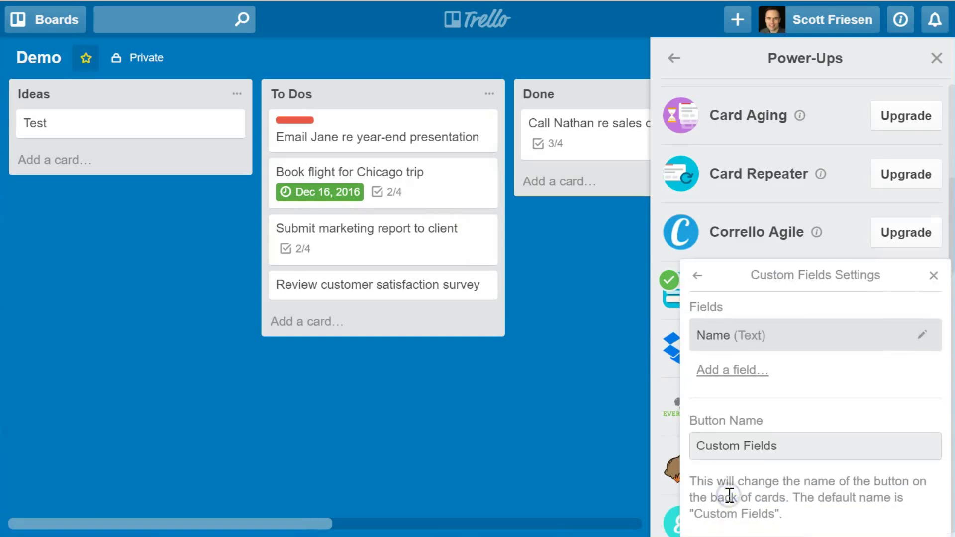
# Add a Checkbox-type custom field named 'Satisfied' and save it
pyautogui.click(729, 371)
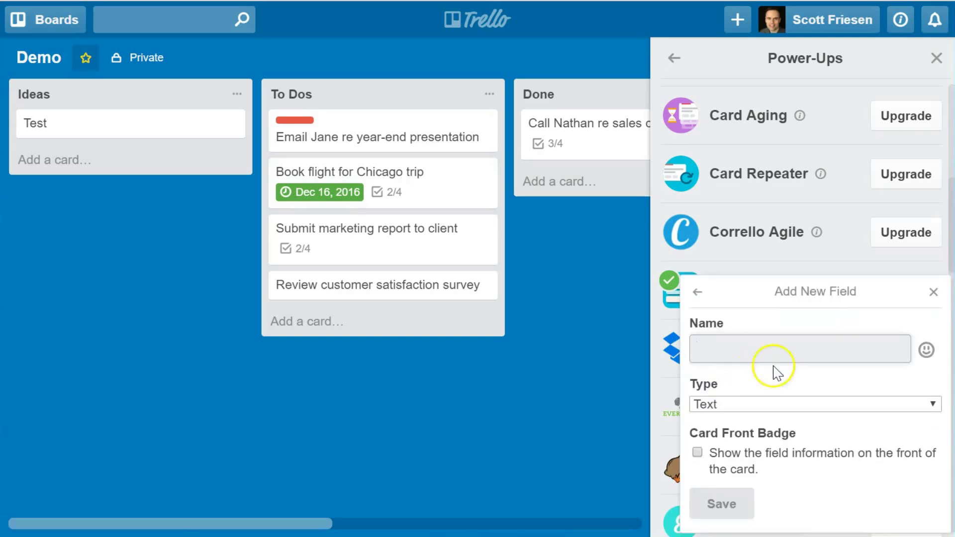
pyautogui.click(752, 405)
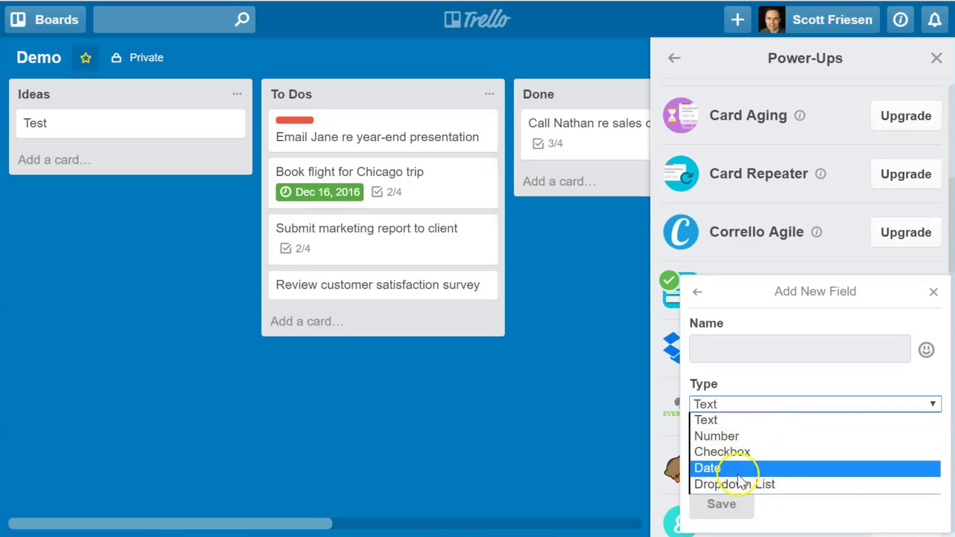
pyautogui.click(768, 452)
pyautogui.moveTo(769, 446); pyautogui.dragTo(791, 487)
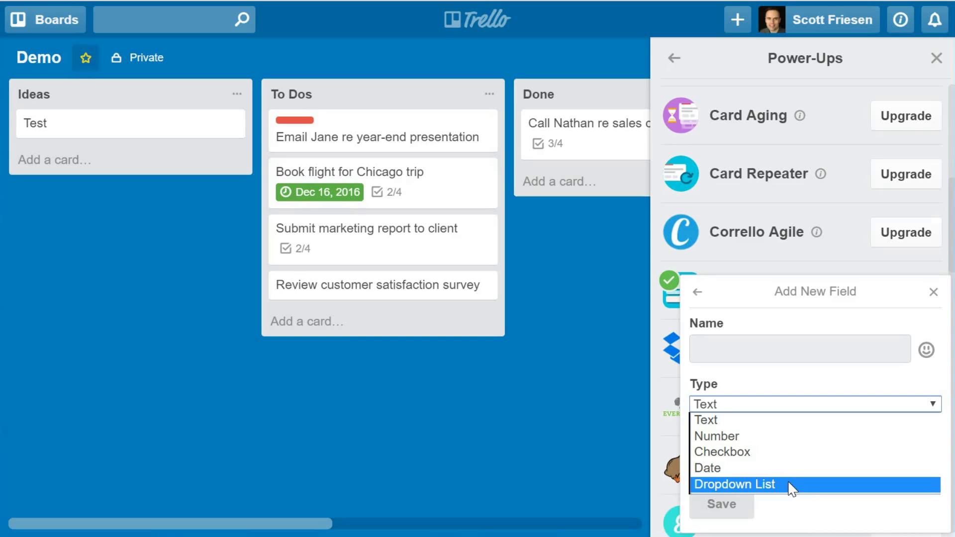
pyautogui.click(752, 451)
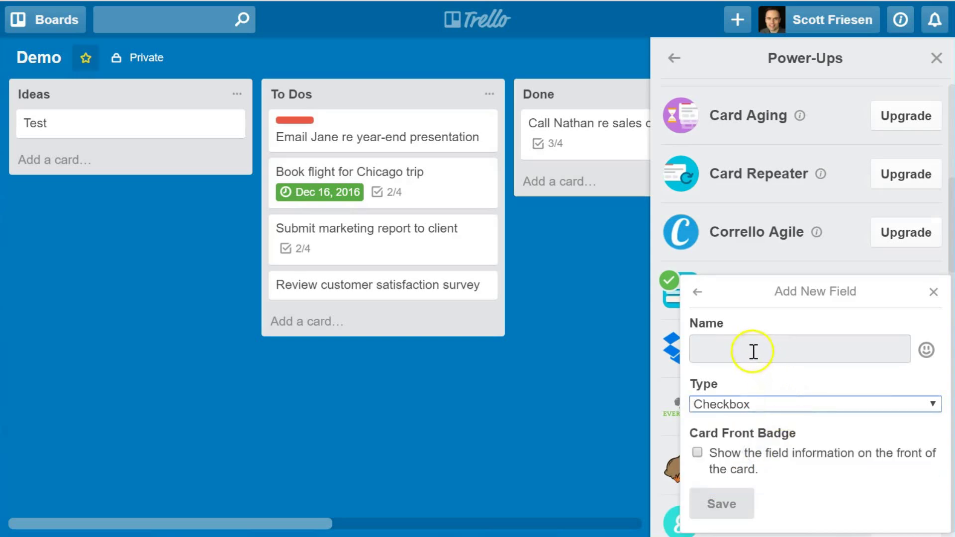
pyautogui.click(732, 350)
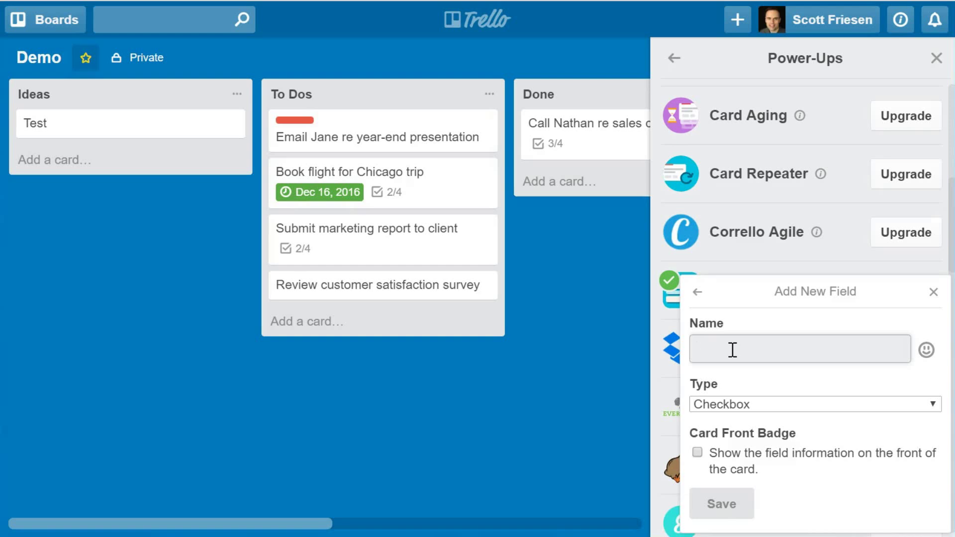
pyautogui.write('Satisfied')
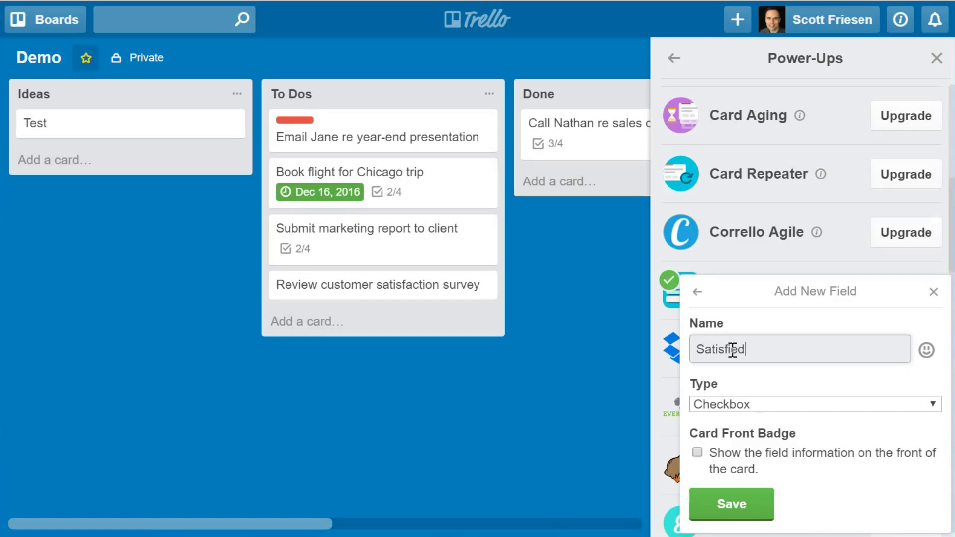
pyautogui.click(776, 356)
pyautogui.click(731, 502)
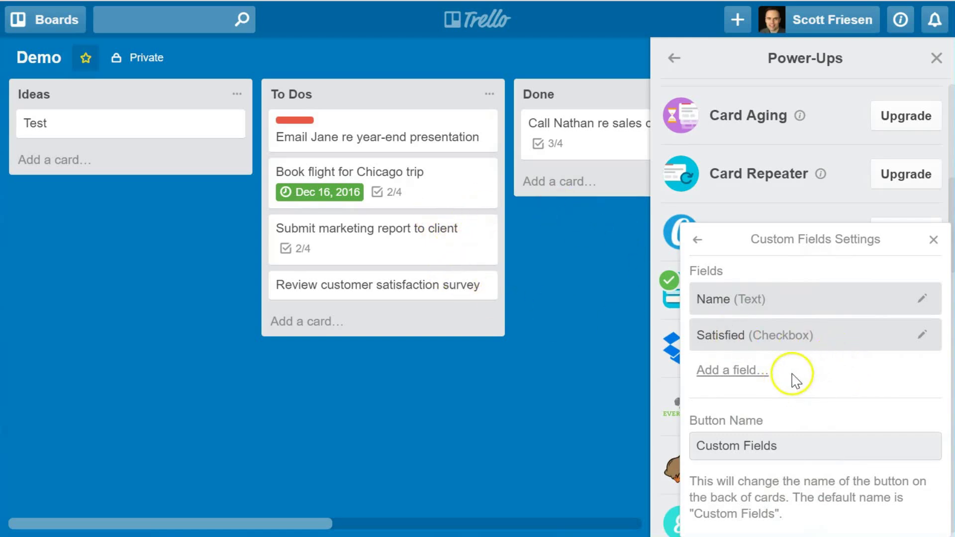
# Rename the card-back Custom Fields label to 'More Details'
pyautogui.click(795, 446)
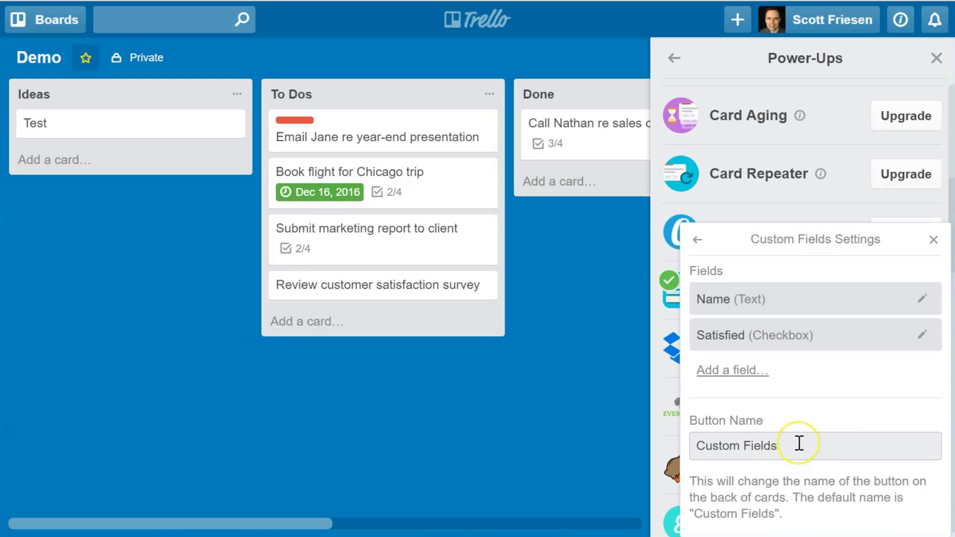
pyautogui.click(795, 446)
pyautogui.click(799, 443)
pyautogui.press('BackSpace')
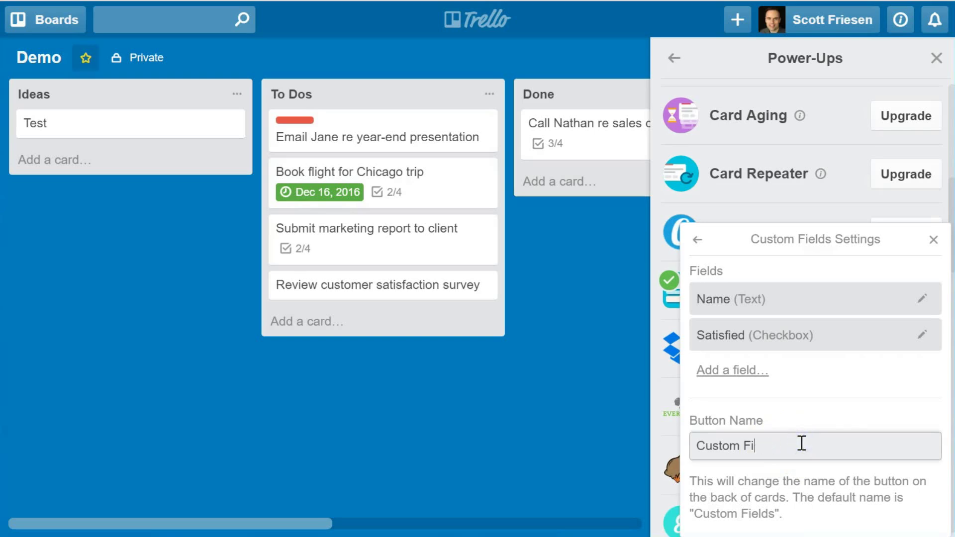
pyautogui.press('BackSpace')
pyautogui.press('BackSpace')
pyautogui.press('BackSpace')
pyautogui.press('BackSpace')
pyautogui.press('BackSpace')
pyautogui.press('BackSpace')
pyautogui.press('BackSpace')
pyautogui.press('BackSpace')
pyautogui.press('BackSpace')
pyautogui.write('More Details')
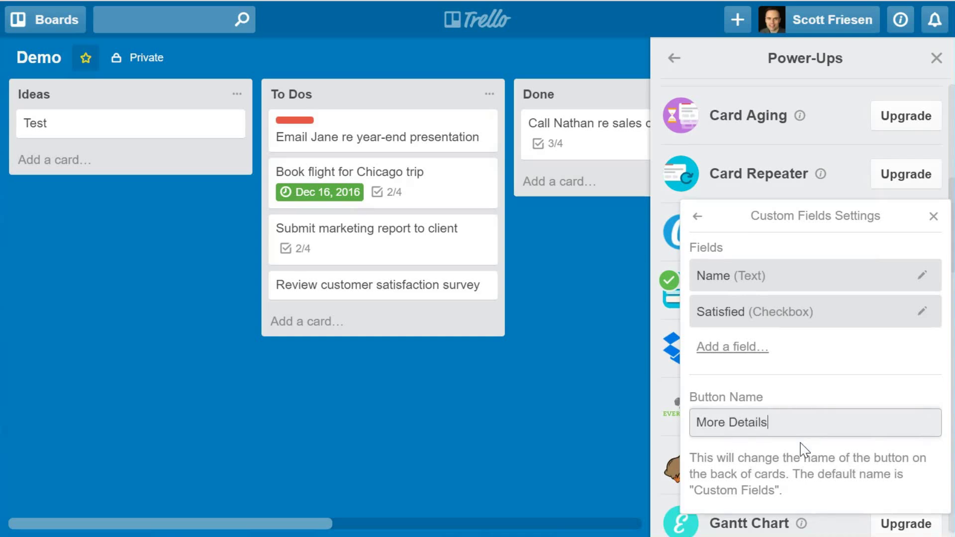
pyautogui.click(837, 460)
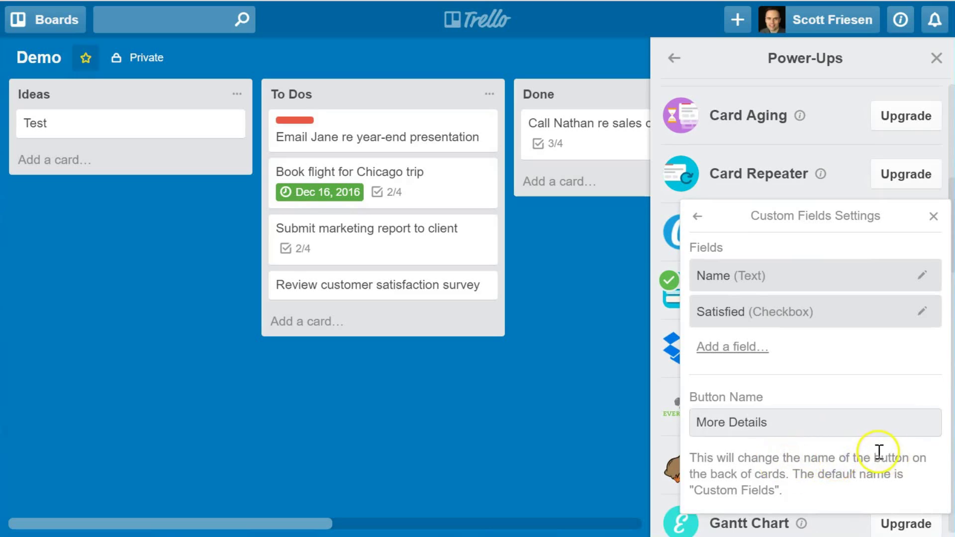
# Close the settings and Power-Ups panel, then open the Test card
pyautogui.click(569, 312)
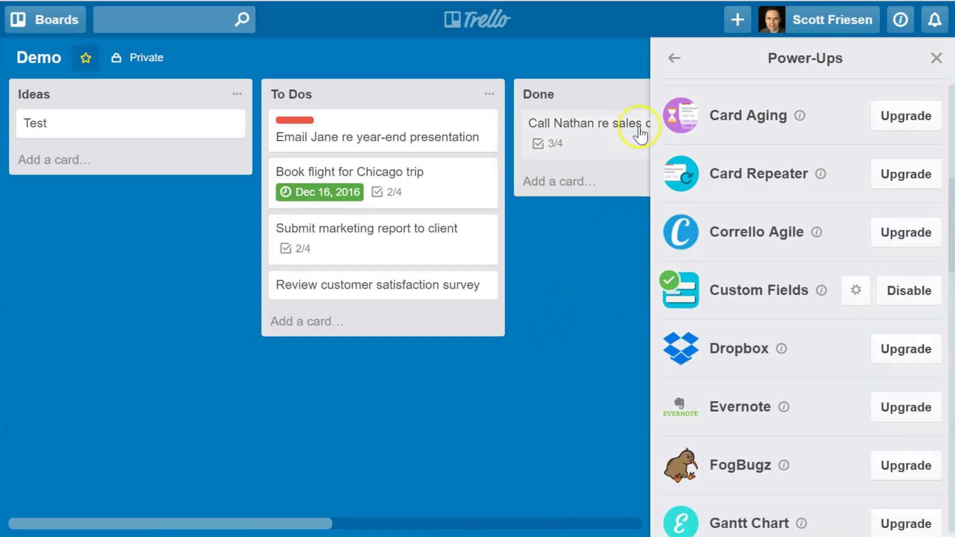
pyautogui.click(942, 54)
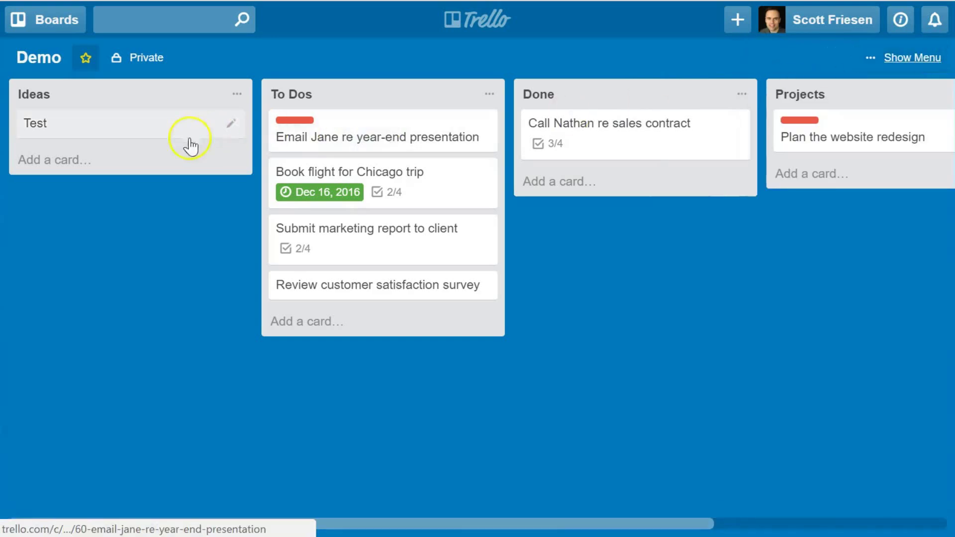
pyautogui.click(87, 127)
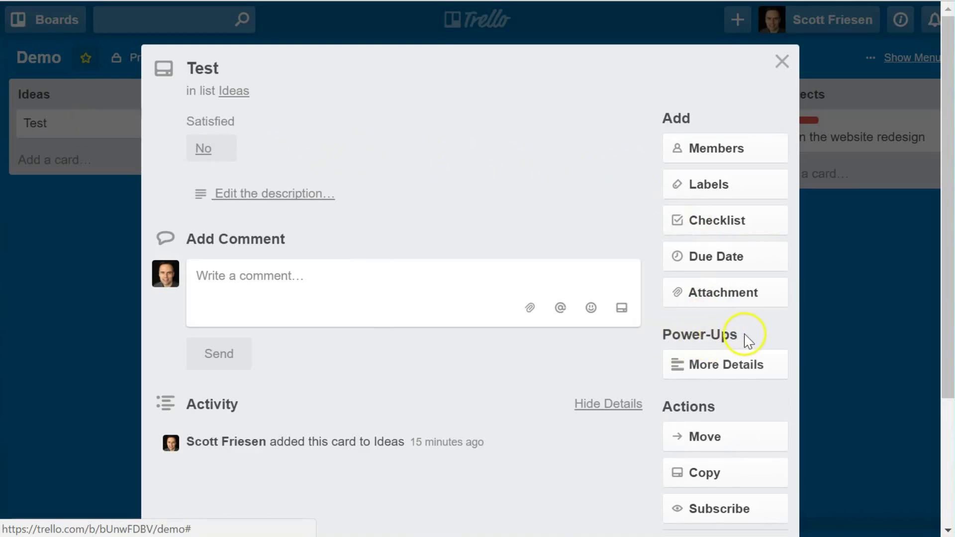
# Save a person's name in the Test card's Name field, leaving Satisfied unchecked
pyautogui.click(729, 363)
pyautogui.click(725, 370)
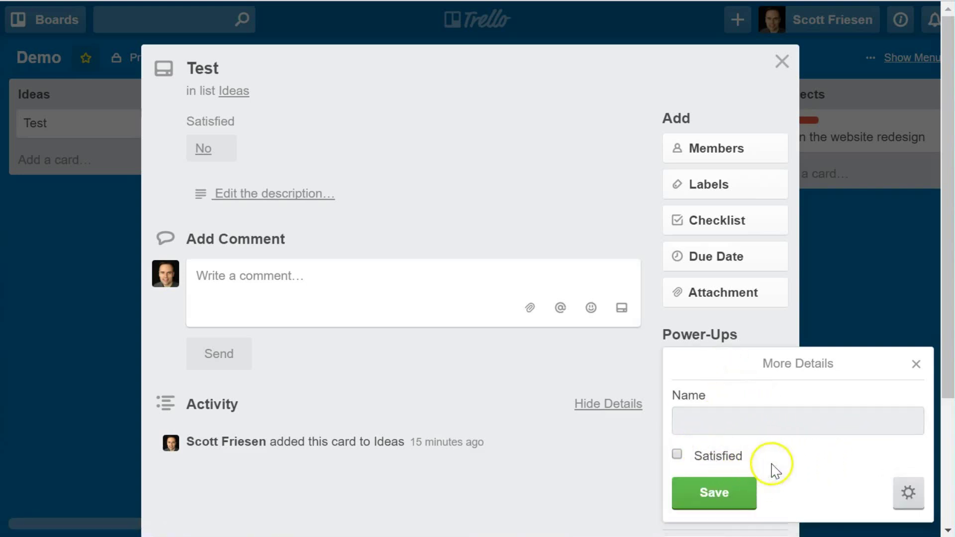
pyautogui.click(709, 422)
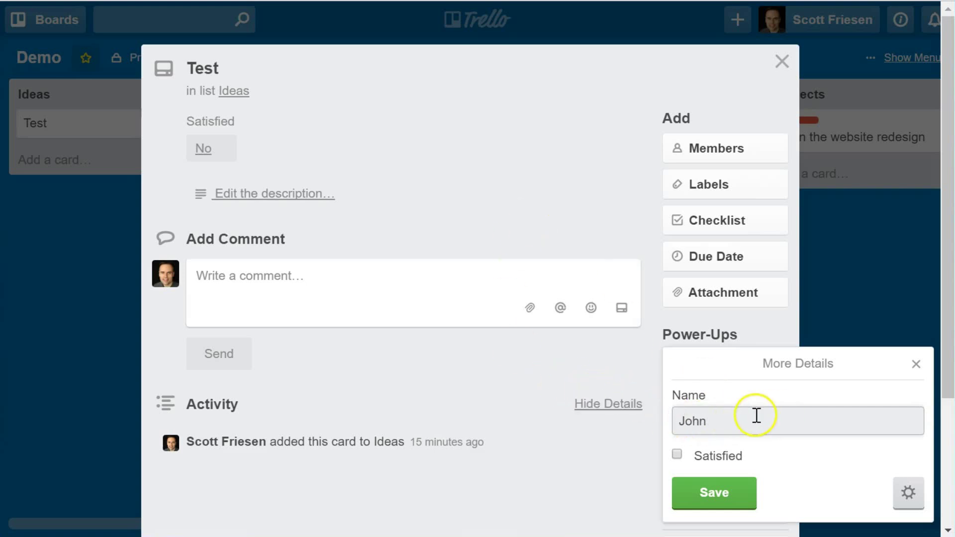
pyautogui.click(678, 455)
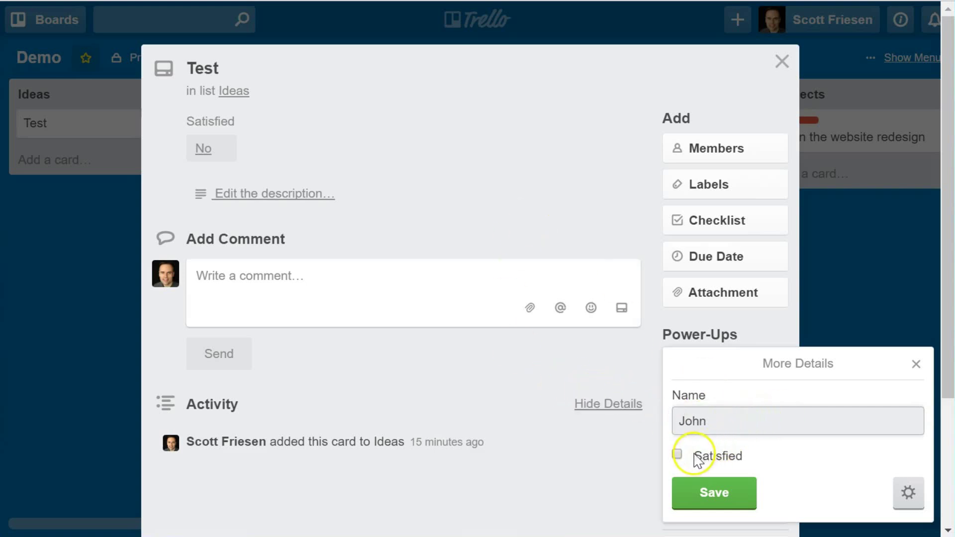
pyautogui.click(678, 455)
pyautogui.click(678, 455)
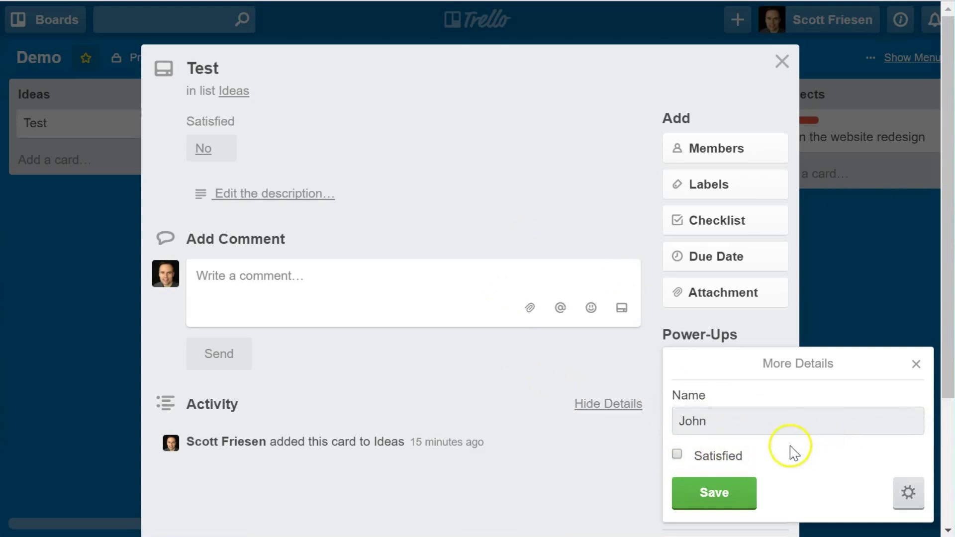
pyautogui.click(734, 493)
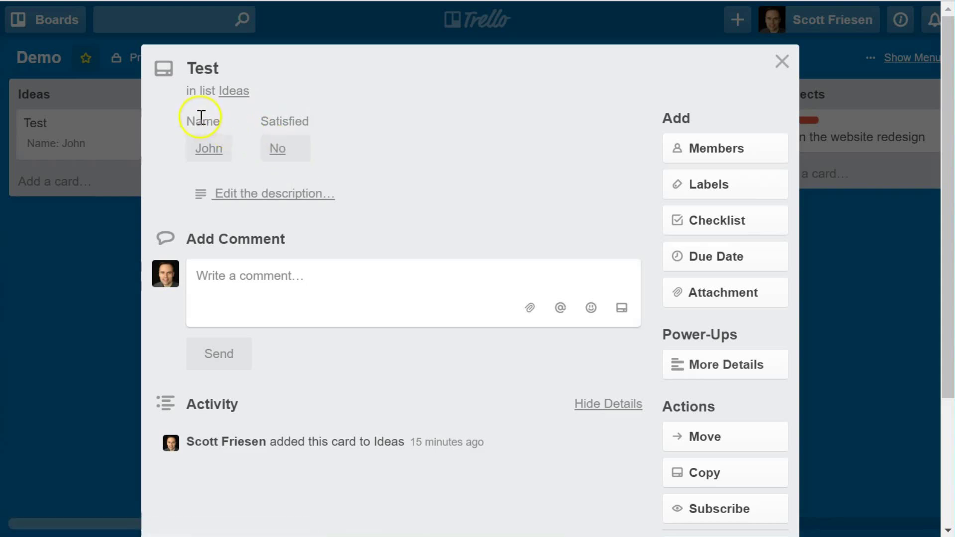
# Set the Test card's Satisfied field to Yes and close the card
pyautogui.click(278, 152)
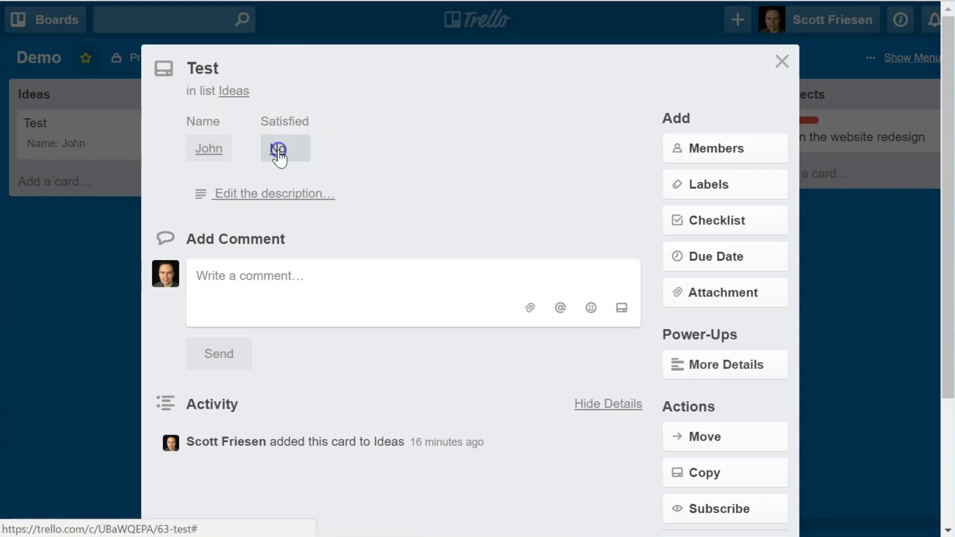
pyautogui.click(279, 153)
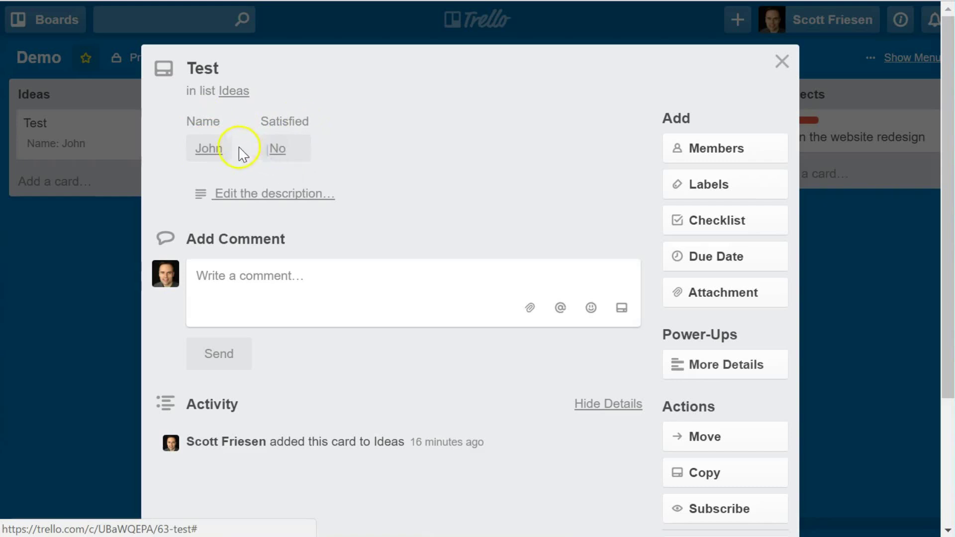
pyautogui.click(206, 152)
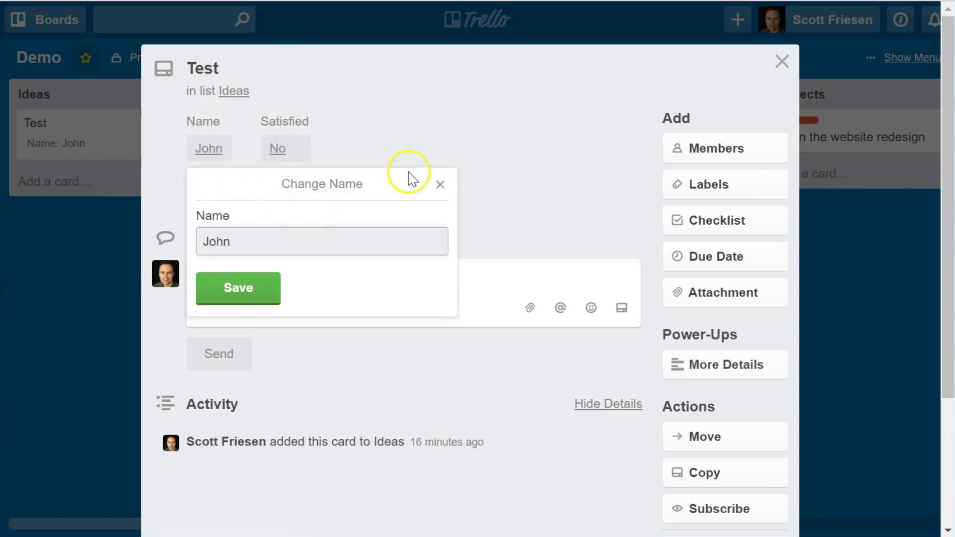
pyautogui.click(440, 184)
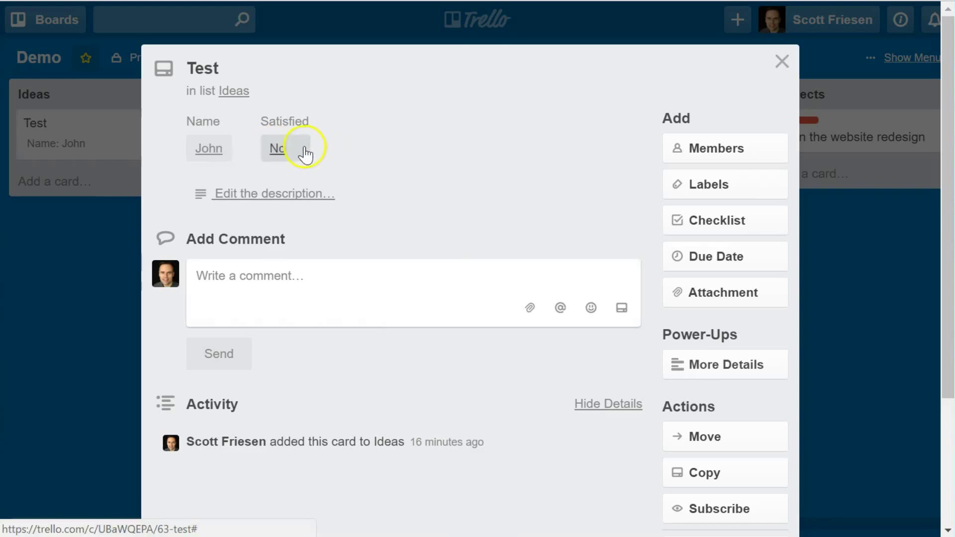
pyautogui.click(277, 150)
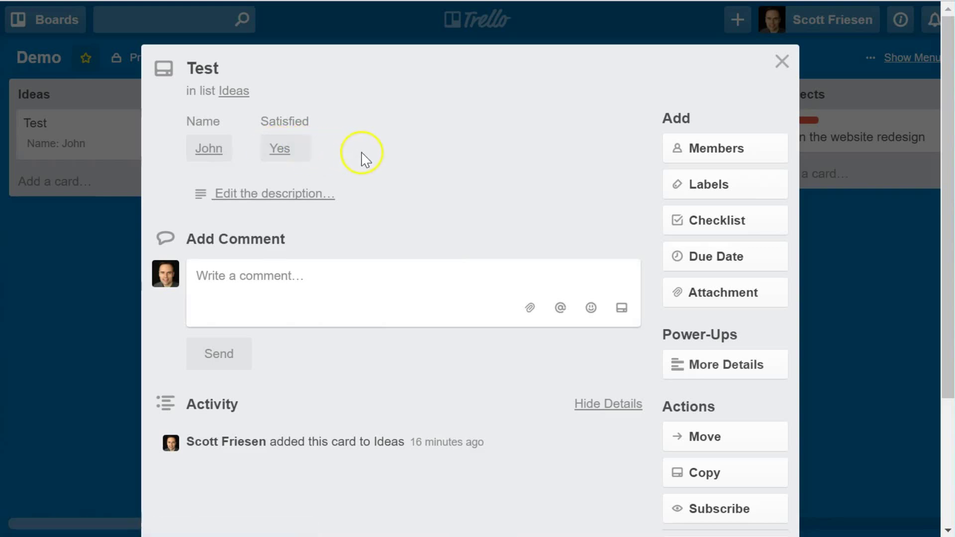
pyautogui.click(82, 348)
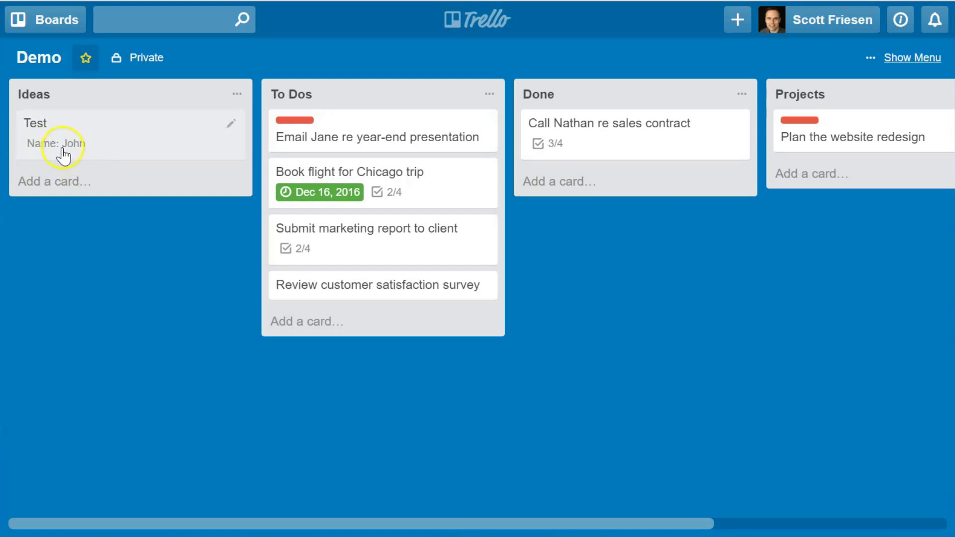
# On the sales contract call card, save a Name value with Satisfied checked, then close it
pyautogui.click(639, 149)
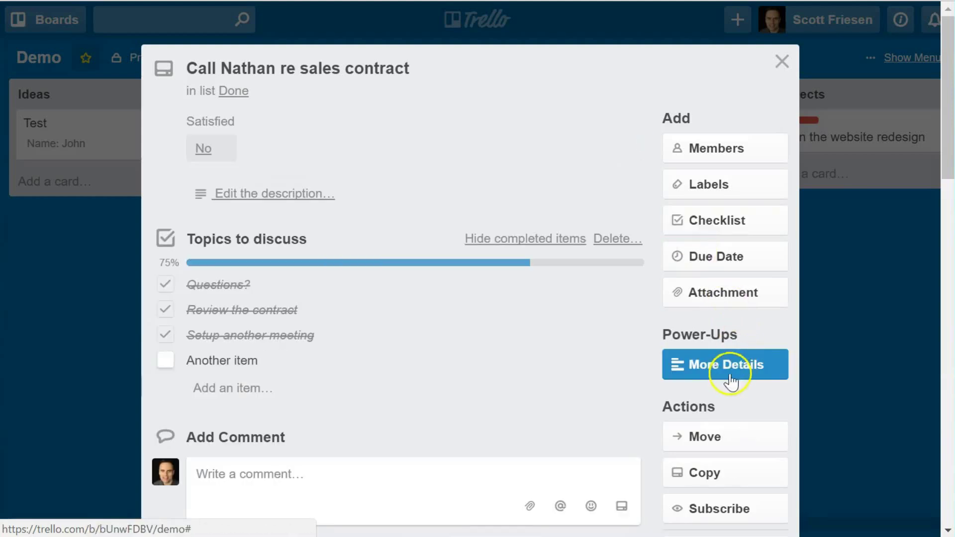
pyautogui.click(730, 381)
pyautogui.click(744, 419)
pyautogui.write('Jane')
pyautogui.click(677, 455)
pyautogui.click(722, 495)
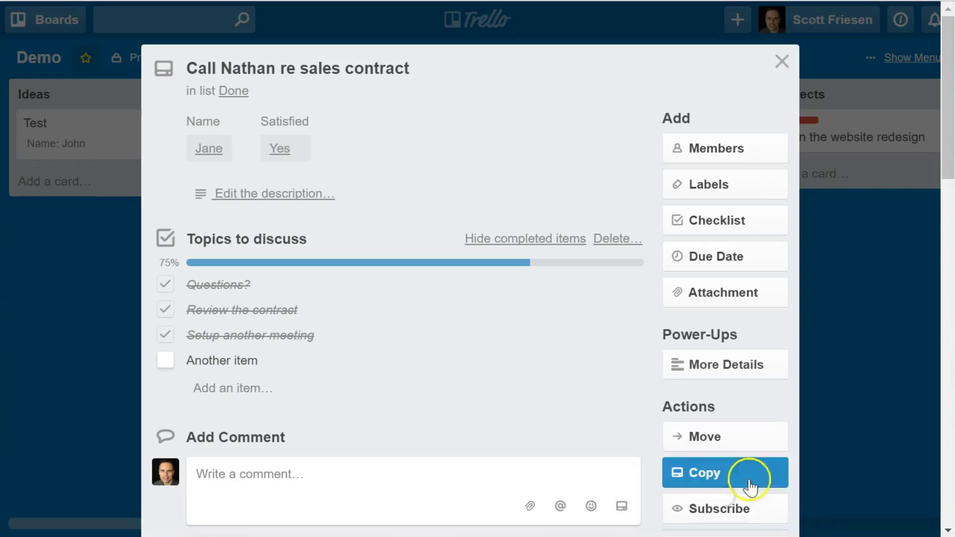
pyautogui.click(860, 311)
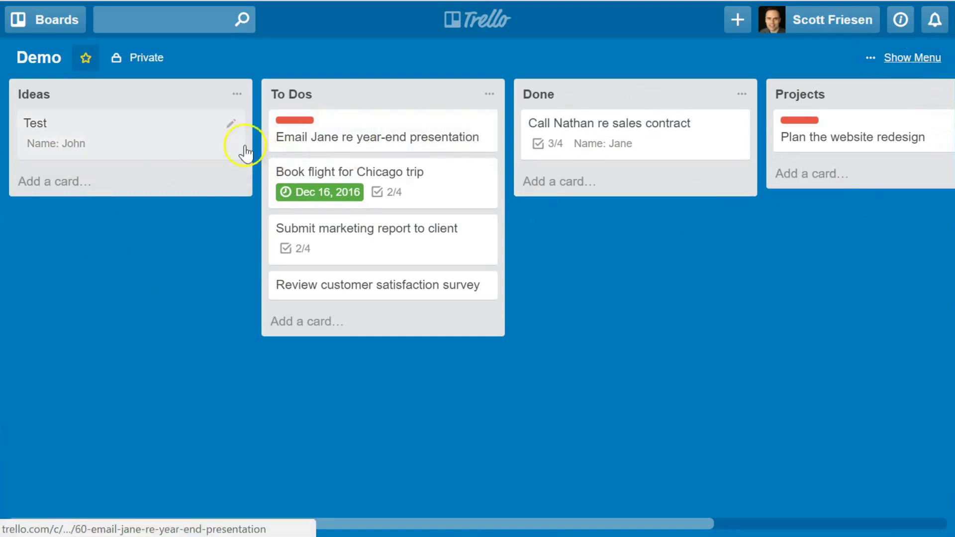
# From the Test card's More Details section, open the Custom Fields settings
pyautogui.click(181, 142)
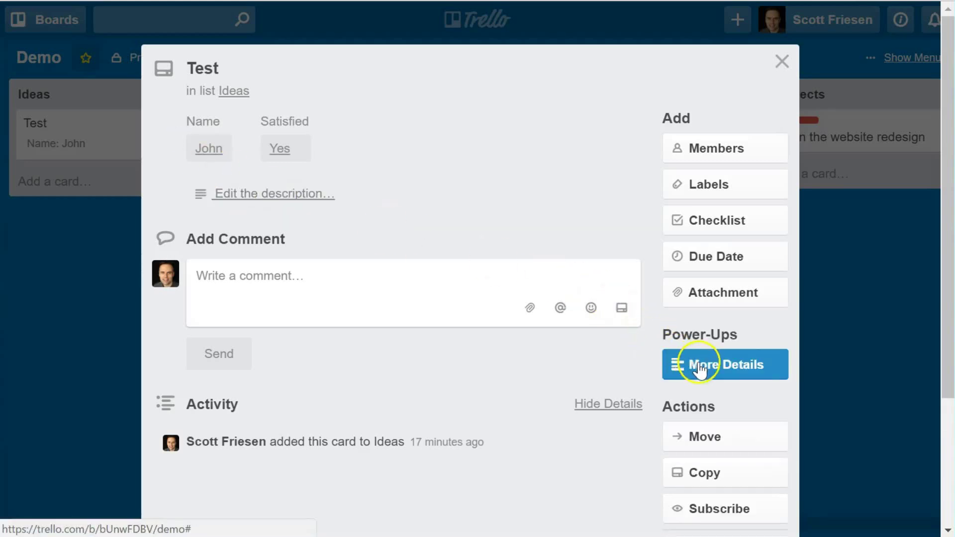
pyautogui.click(754, 365)
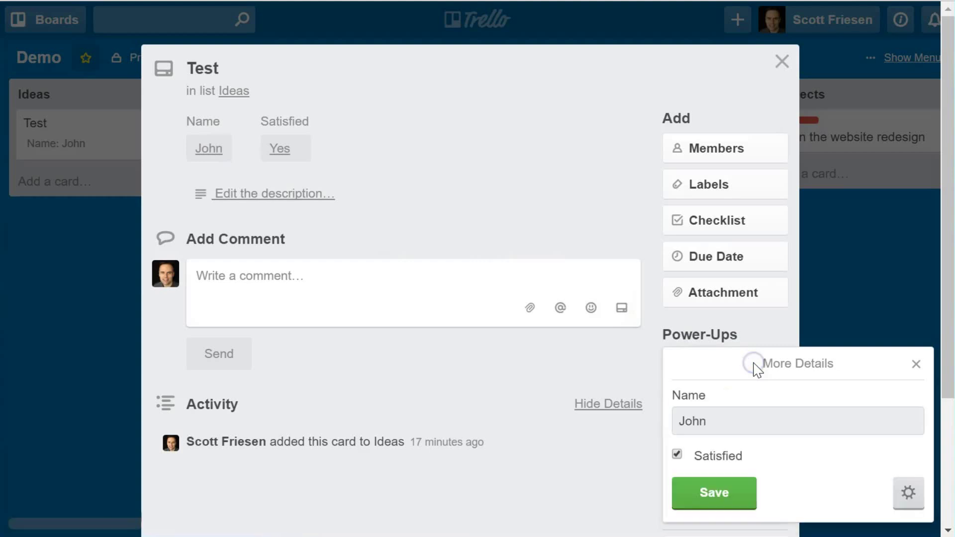
pyautogui.click(908, 495)
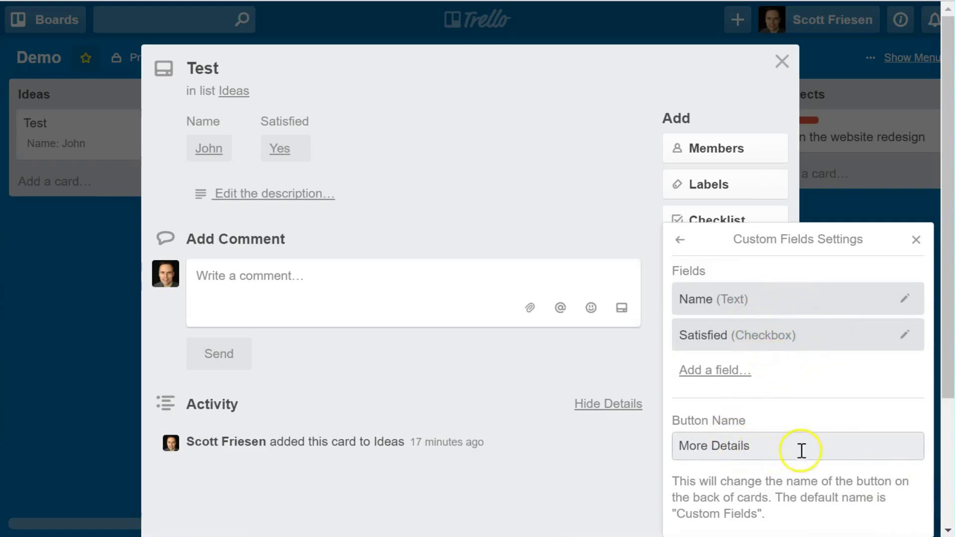
# Add a Date field named 'Start Date' shown as a card-front badge, then close settings
pyautogui.click(714, 372)
pyautogui.click(745, 351)
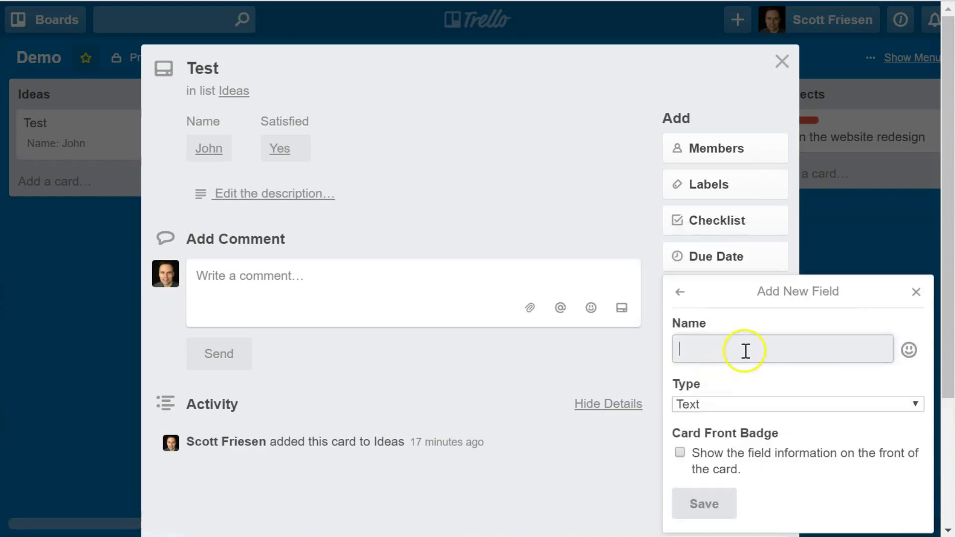
pyautogui.click(719, 405)
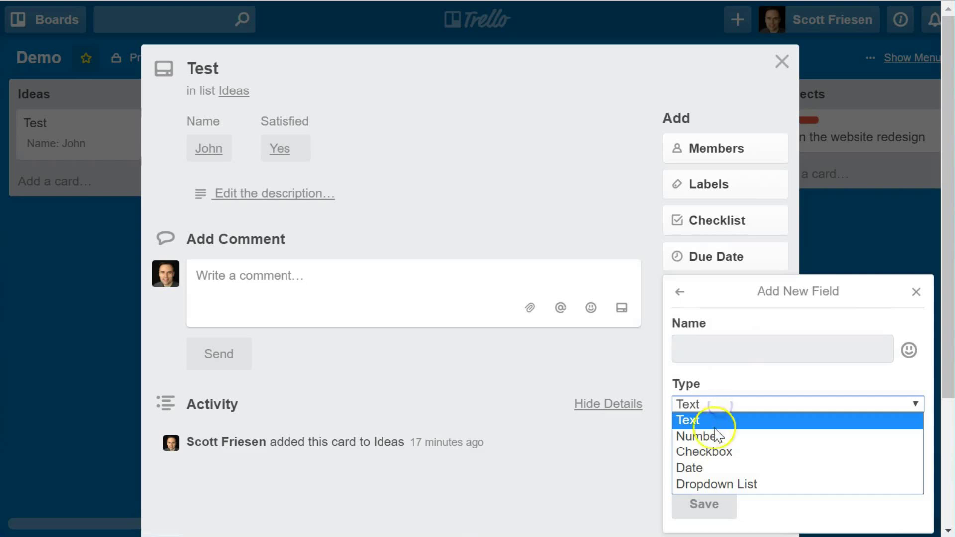
pyautogui.click(709, 468)
pyautogui.click(708, 349)
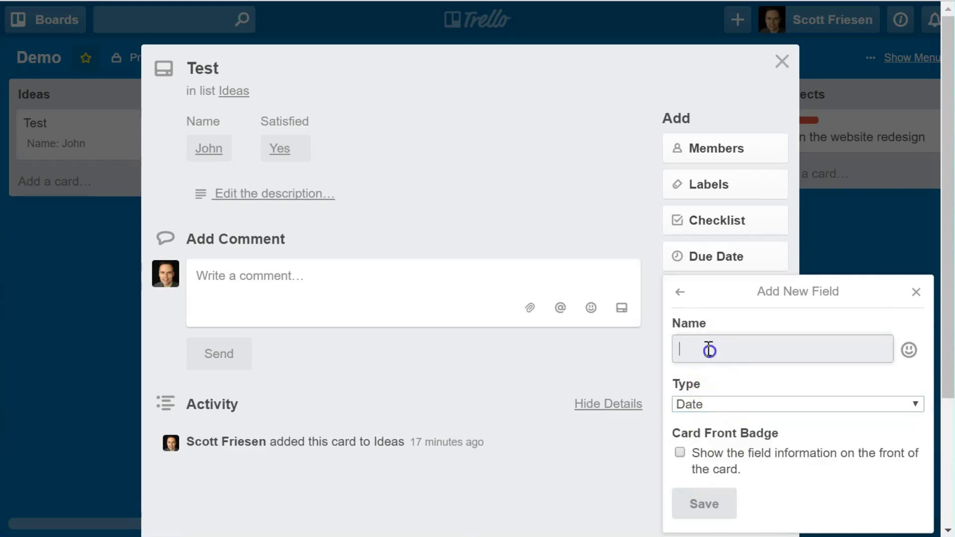
pyautogui.write('Start Date')
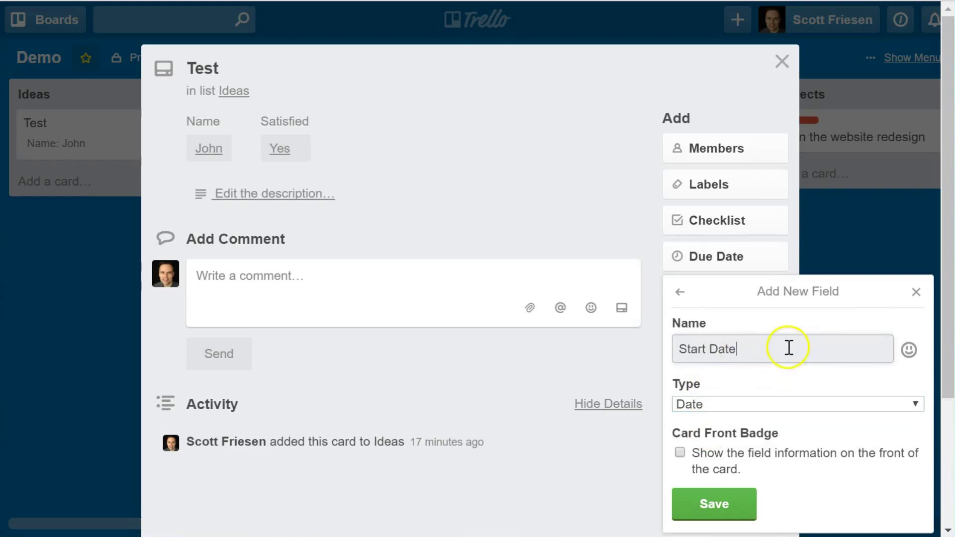
pyautogui.click(680, 452)
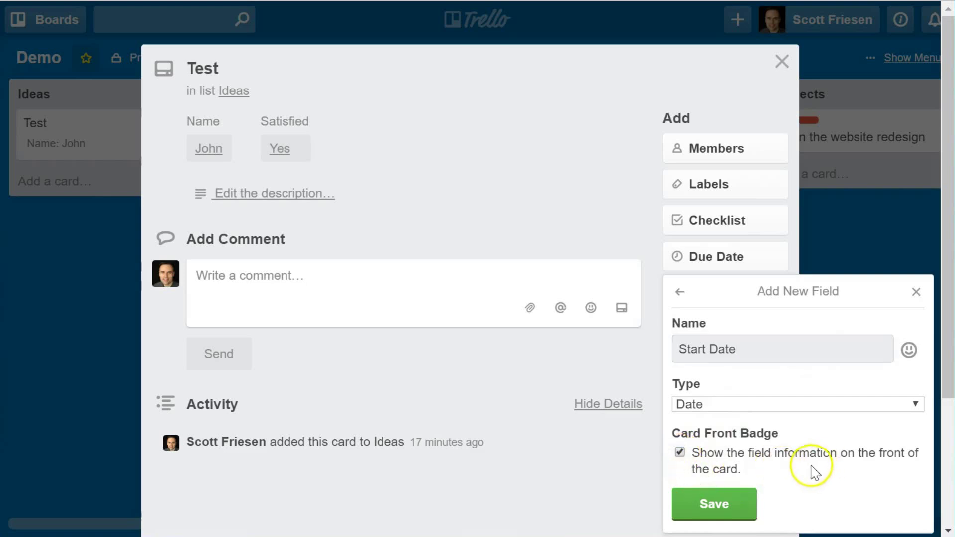
pyautogui.click(717, 507)
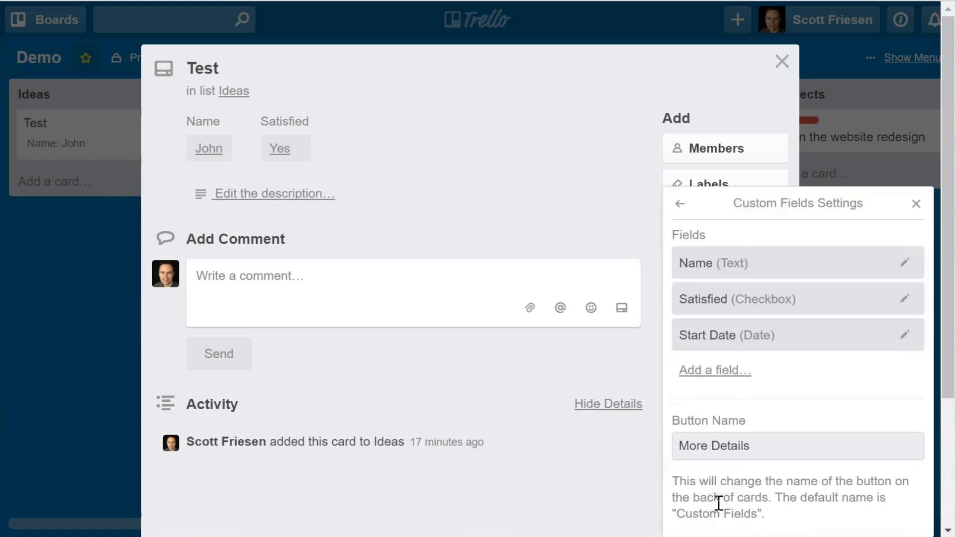
pyautogui.click(528, 444)
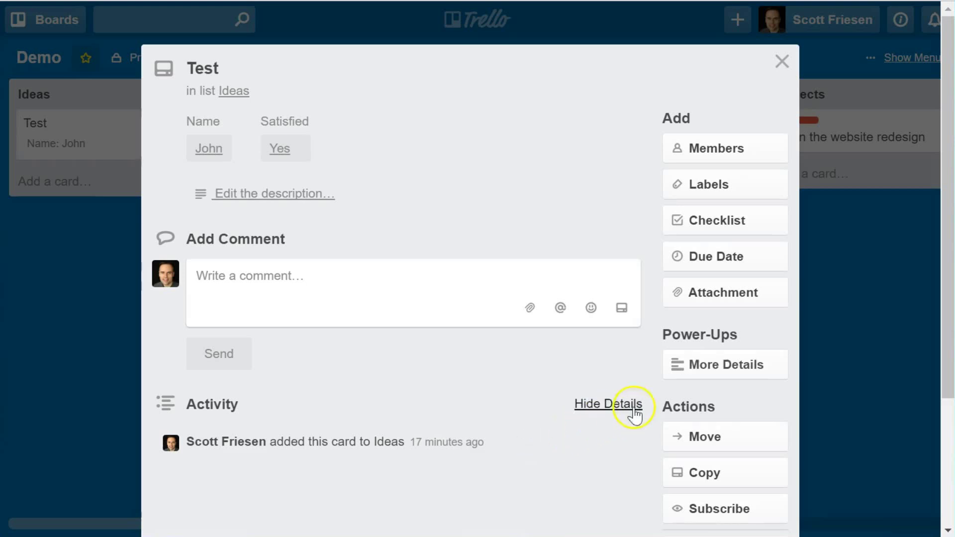
# Give the Test card a Start Date of January 18, 2017 at 12:00 PM
pyautogui.click(710, 365)
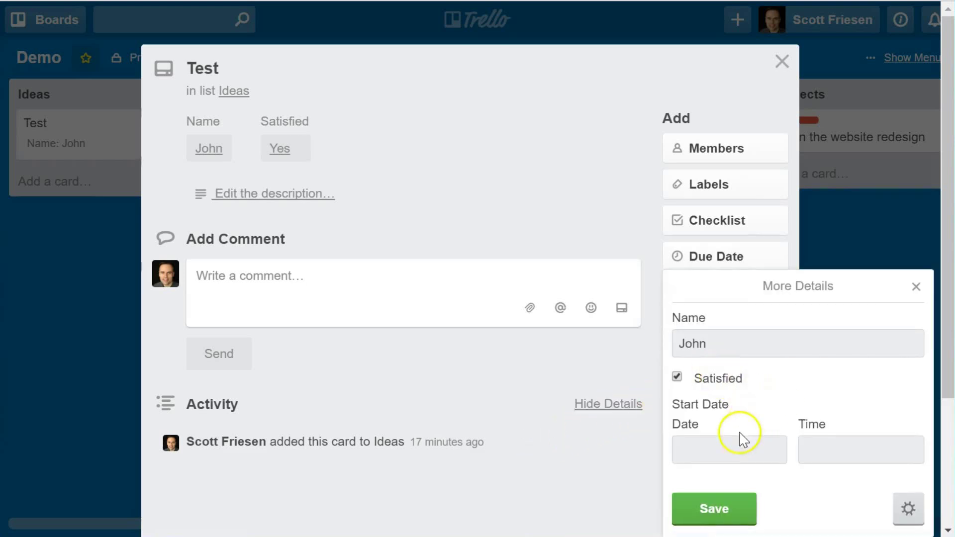
pyautogui.click(712, 453)
pyautogui.click(798, 418)
pyautogui.click(716, 305)
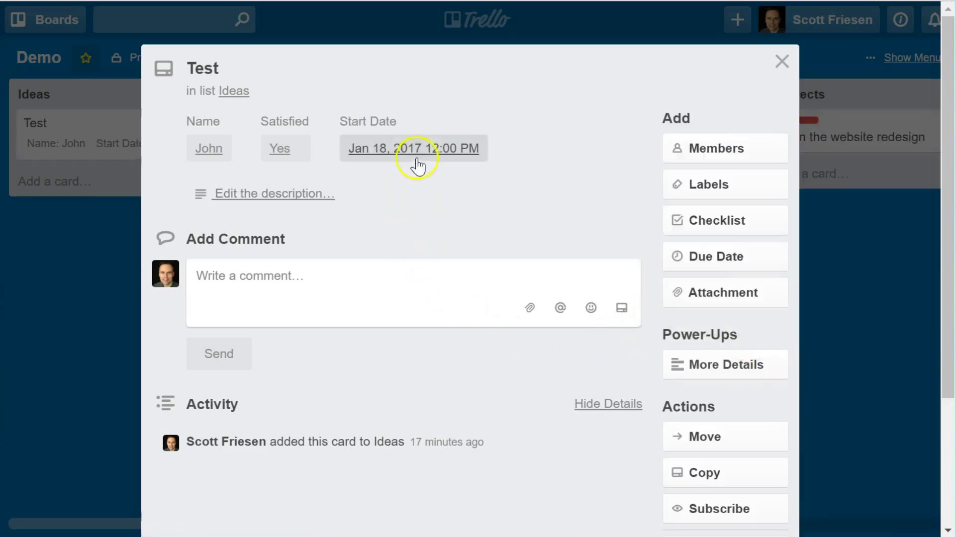
# Close the Test card to see its Name: John and Start Date: Jan 18 badges
pyautogui.click(126, 308)
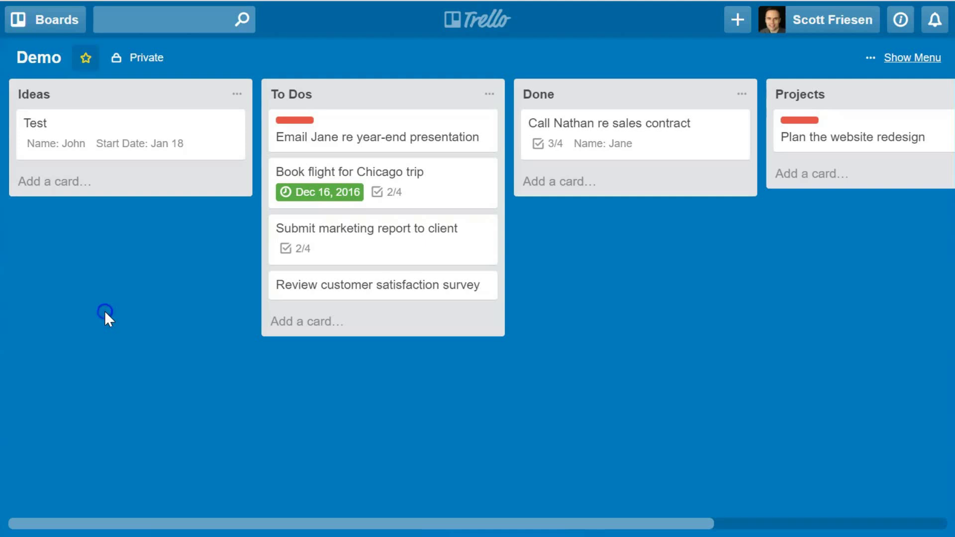